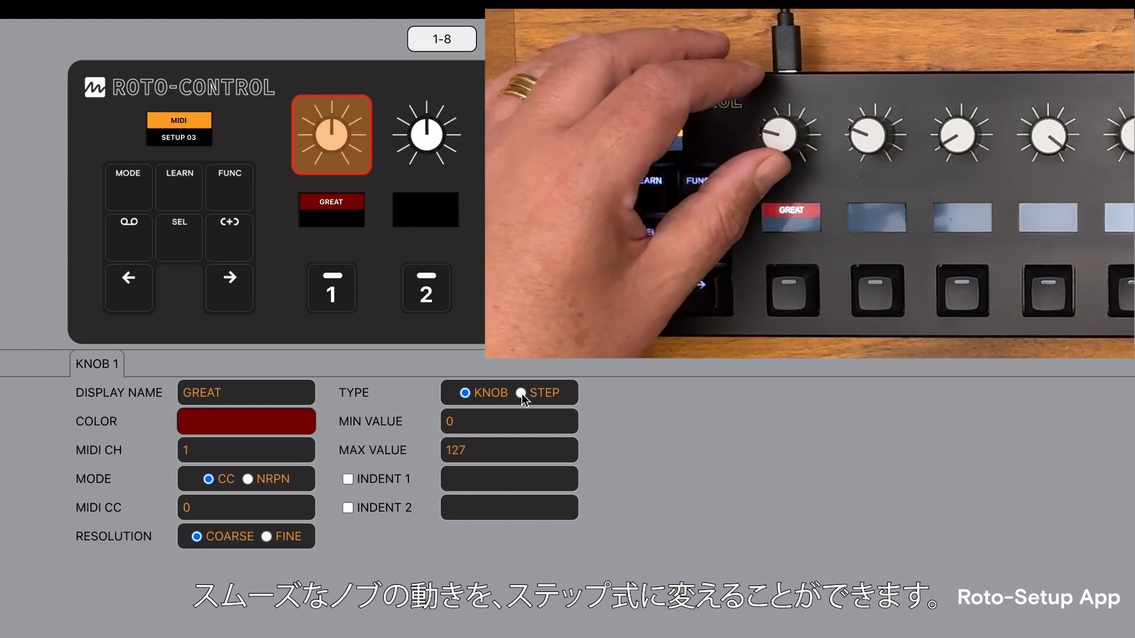
Change knob 1 from a smooth knob to the STEP type with 4 steps.
click(520, 393)
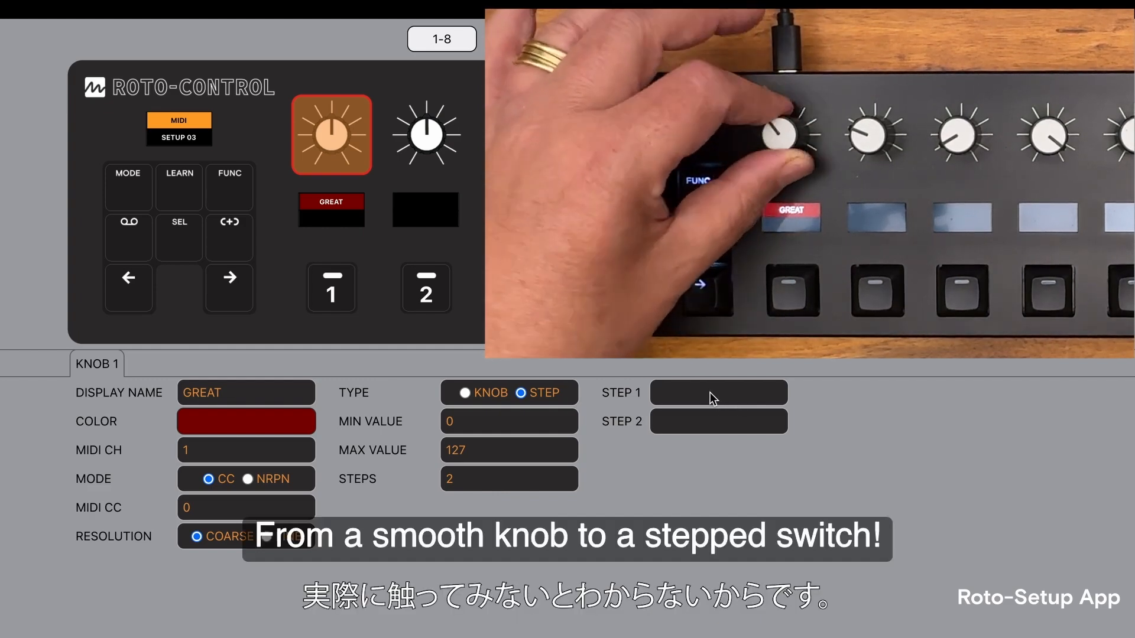
click(478, 478)
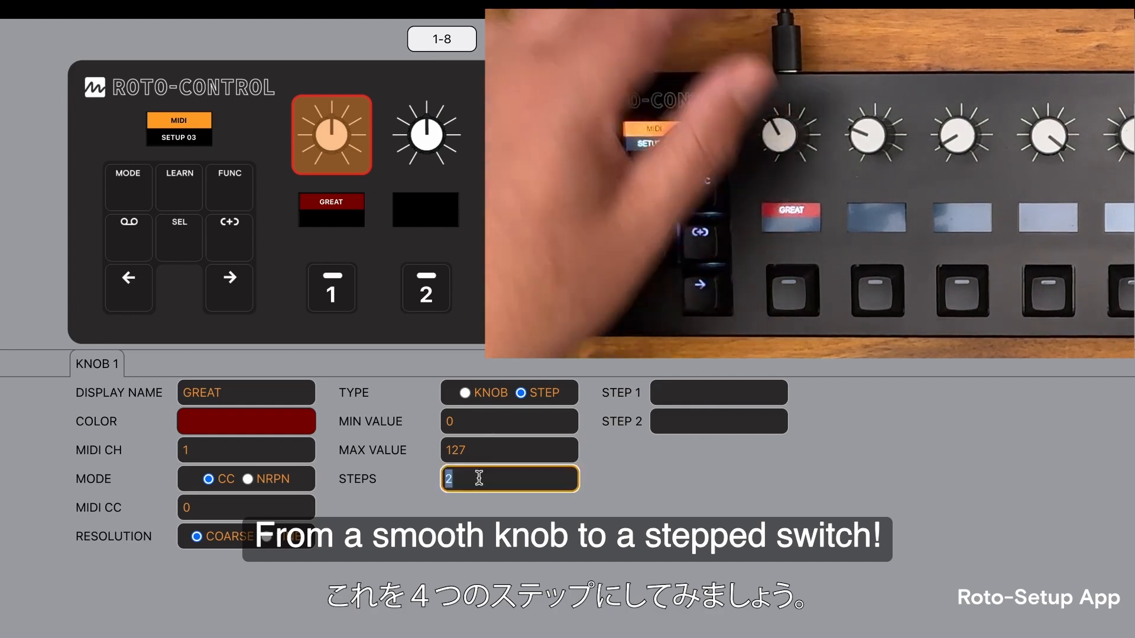
text(4)
key(Return)
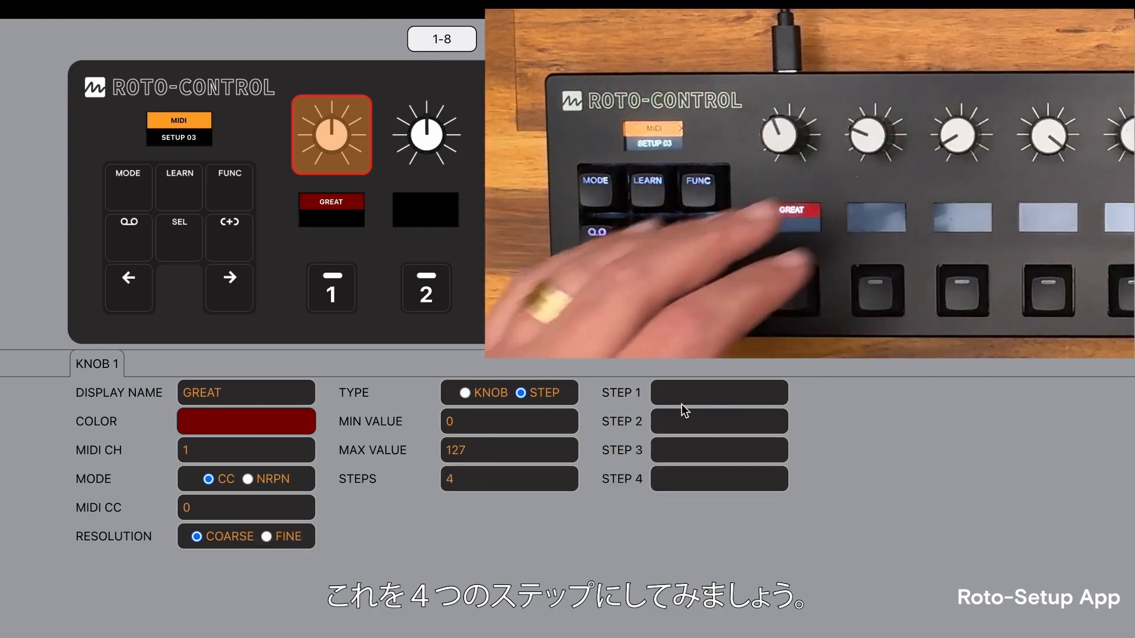
Name knob 1's four steps LP, BP, HP and NOTCH, in that order.
click(721, 395)
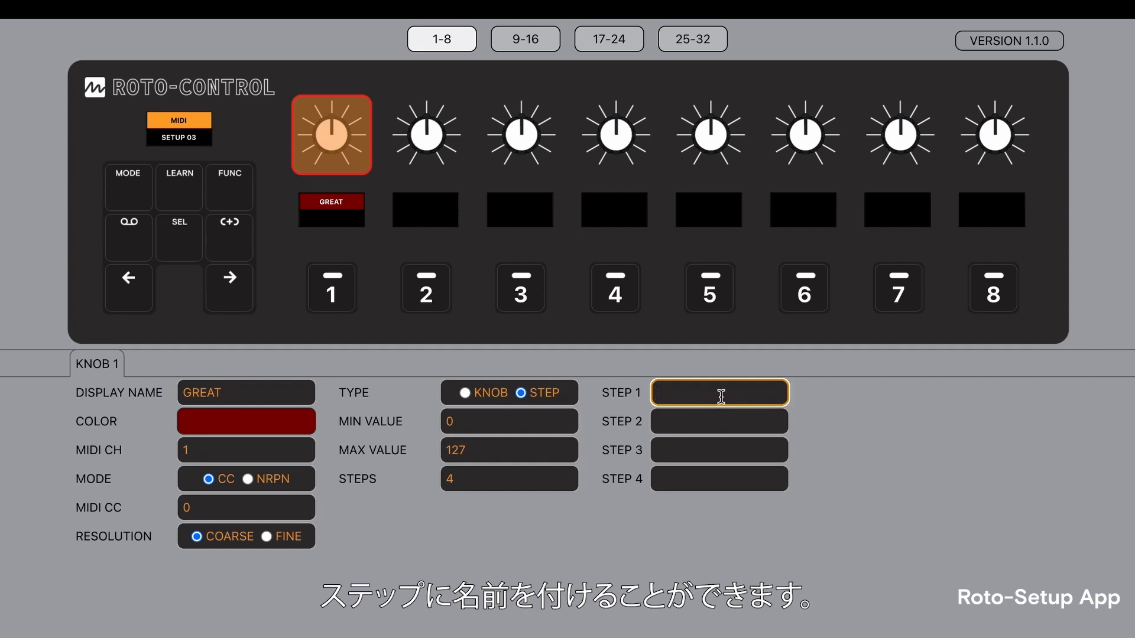
text(LP)
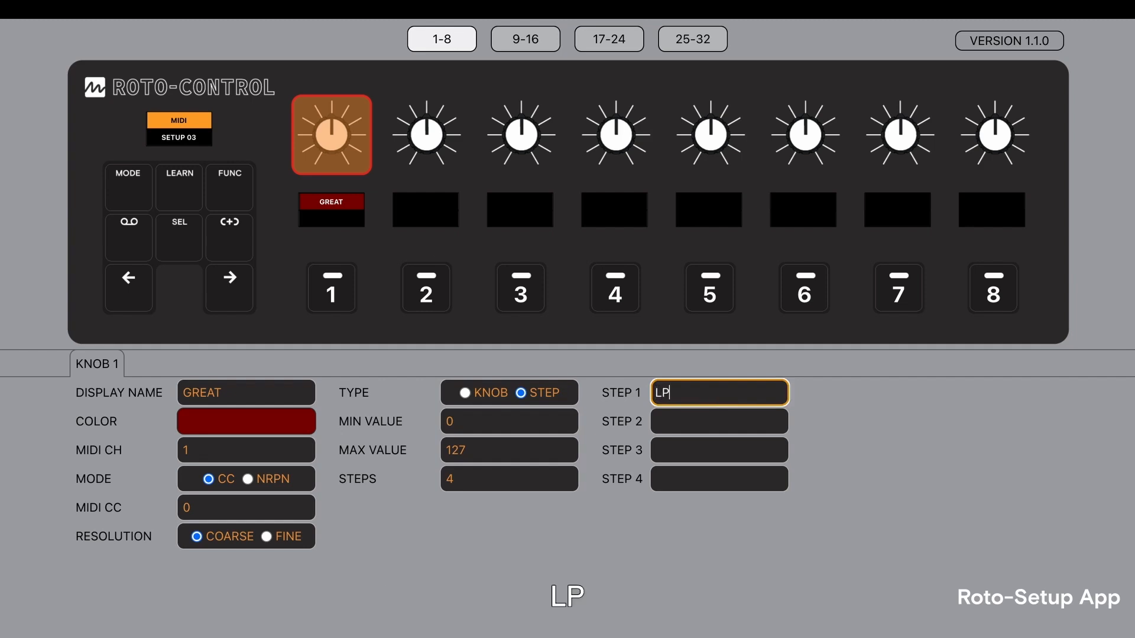
key(Return)
click(739, 423)
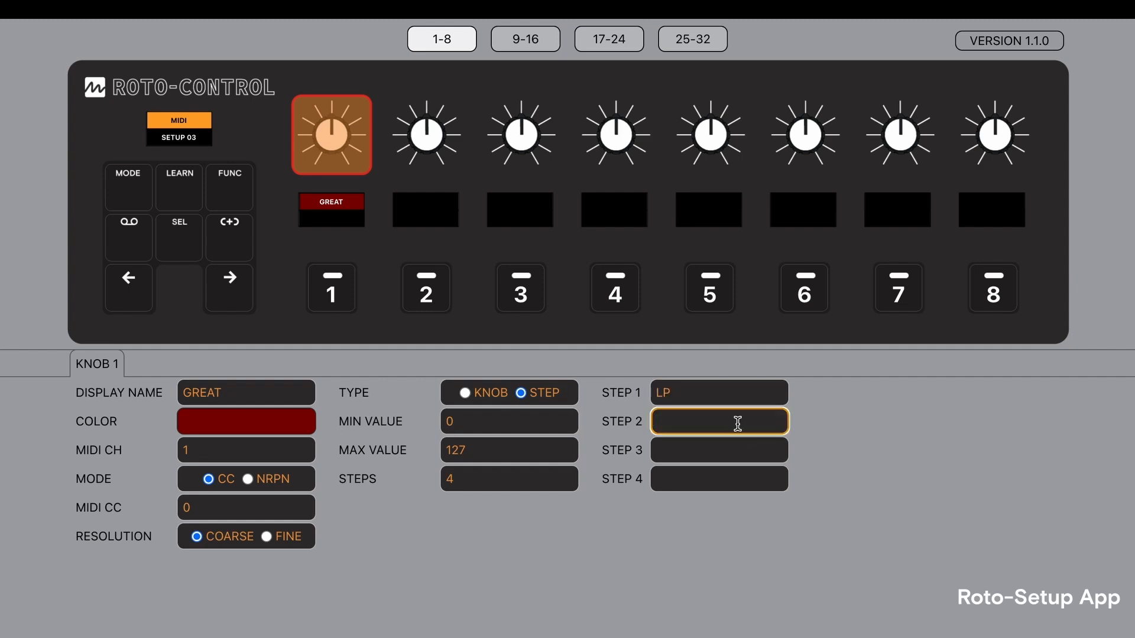
key(Return)
click(733, 453)
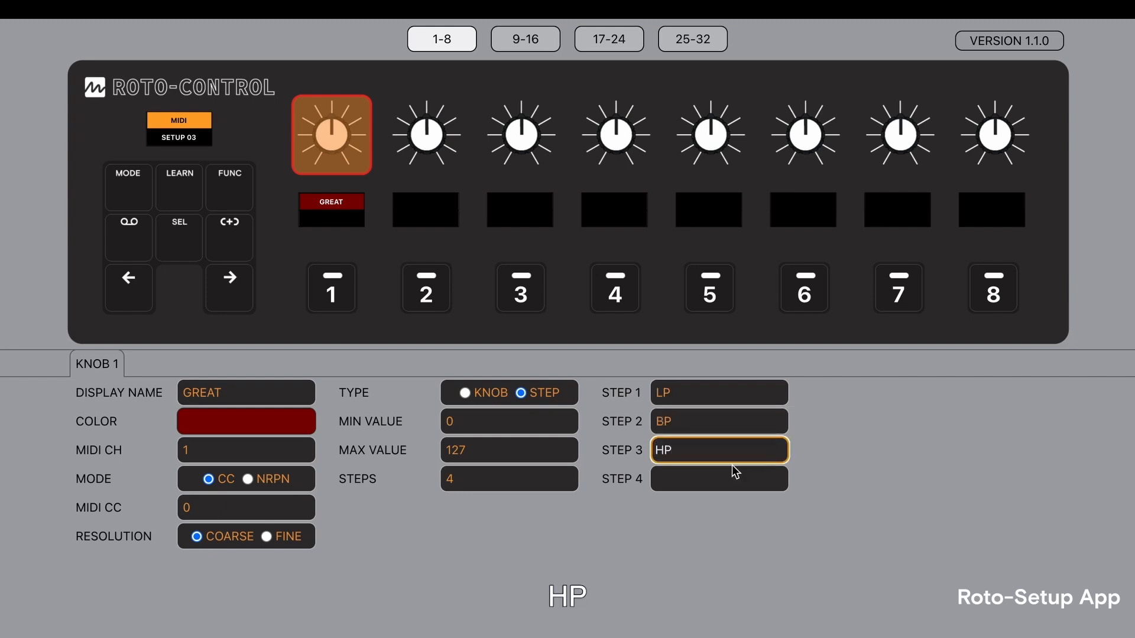
key(Return)
click(727, 482)
text(NOTCH)
key(Return)
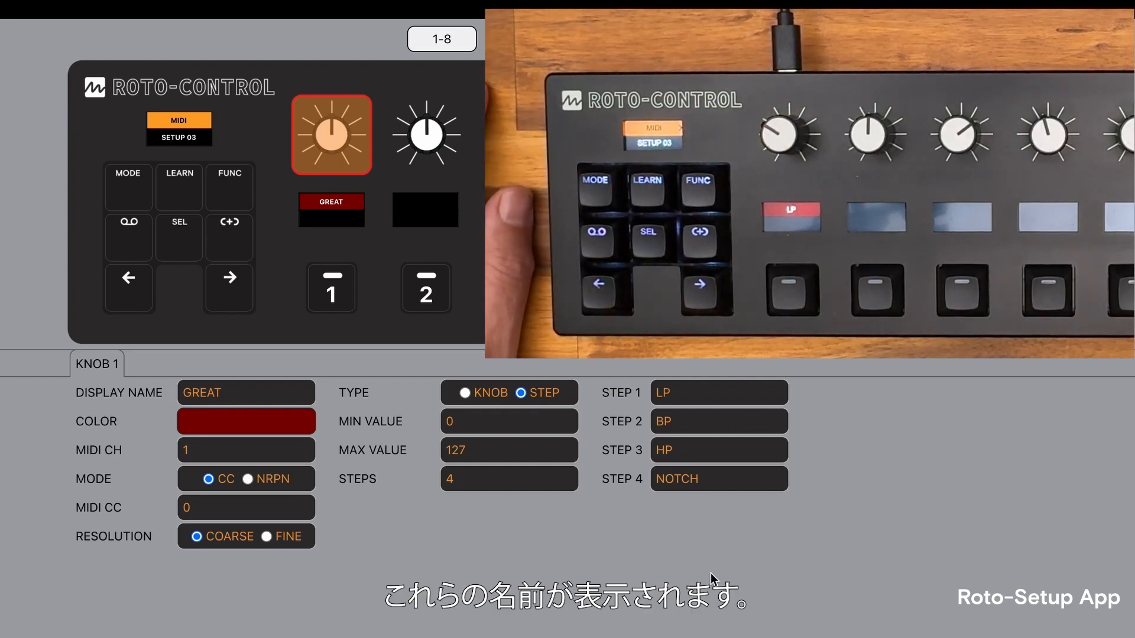
Set the display name of button 2 to ON/OFF.
click(427, 293)
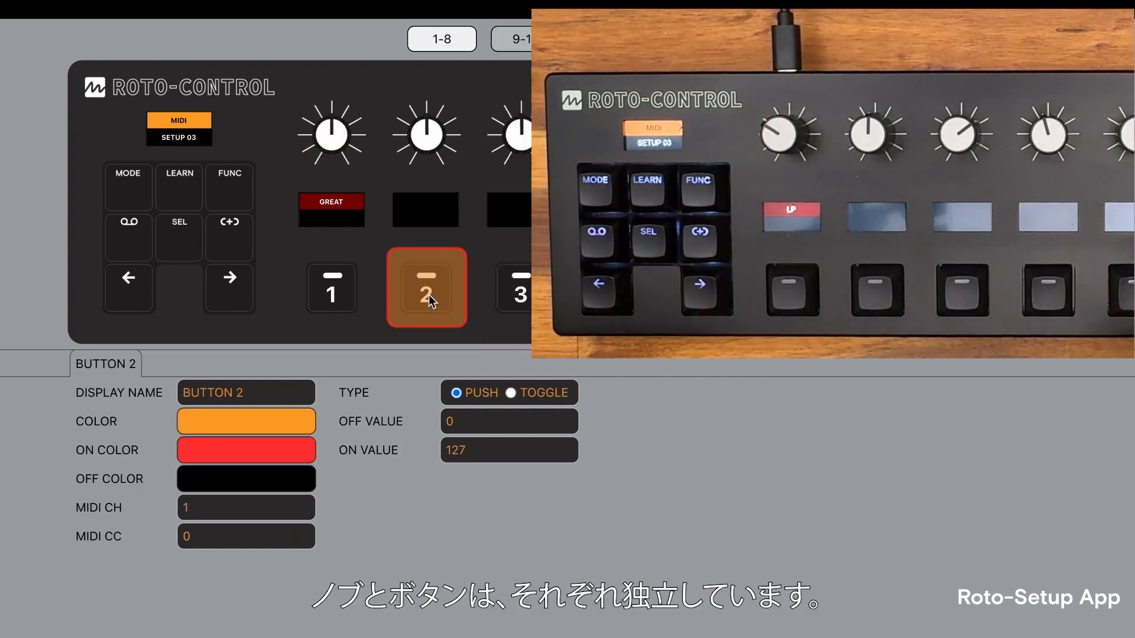
click(274, 399)
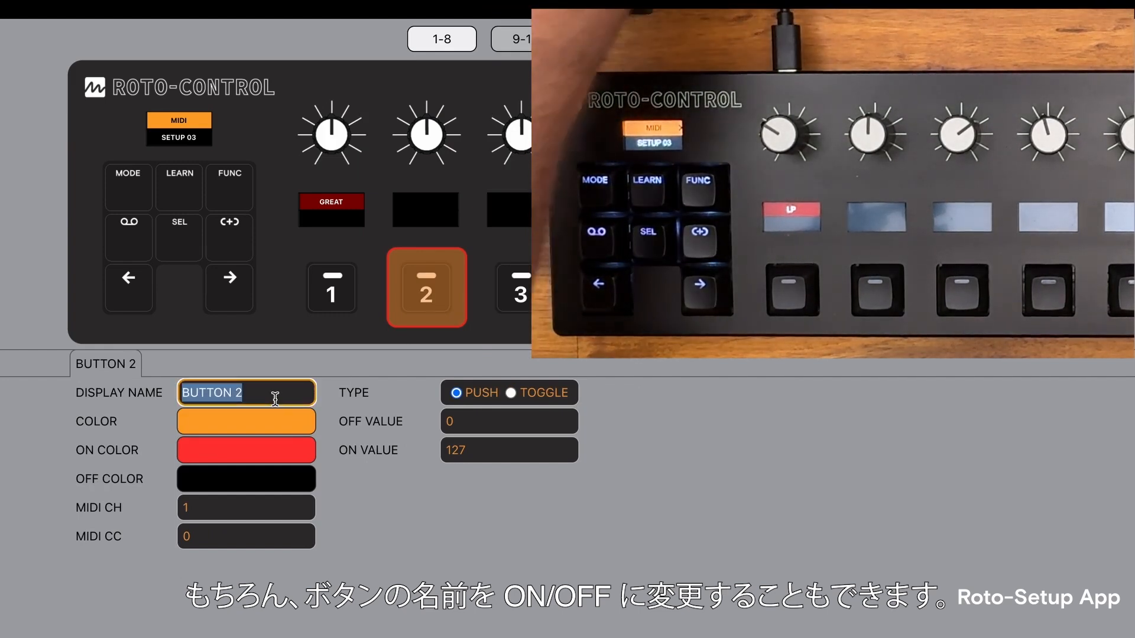
text(ON/OFF)
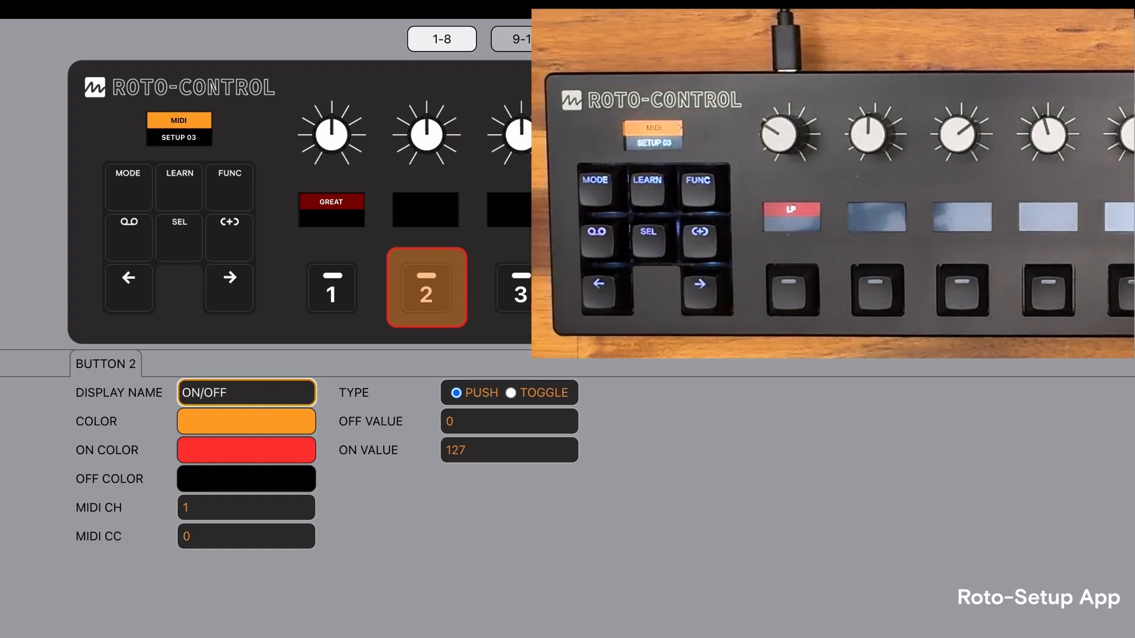
key(Return)
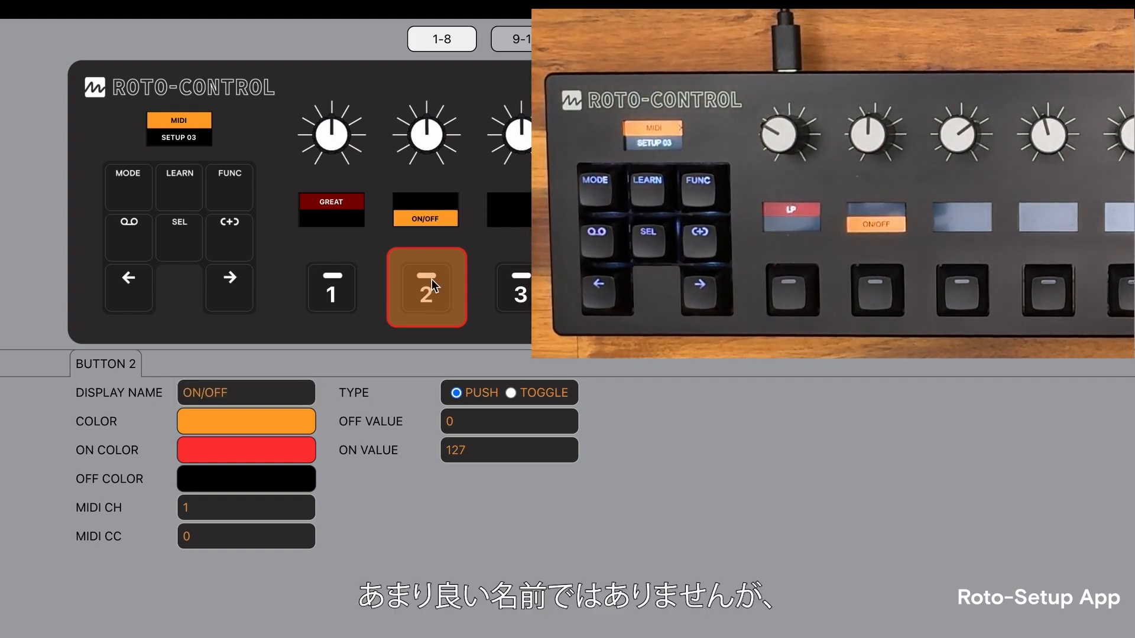
Give button 2 a crimson color, a yellow on color and a magenta off color, and set its type to TOGGLE.
click(253, 427)
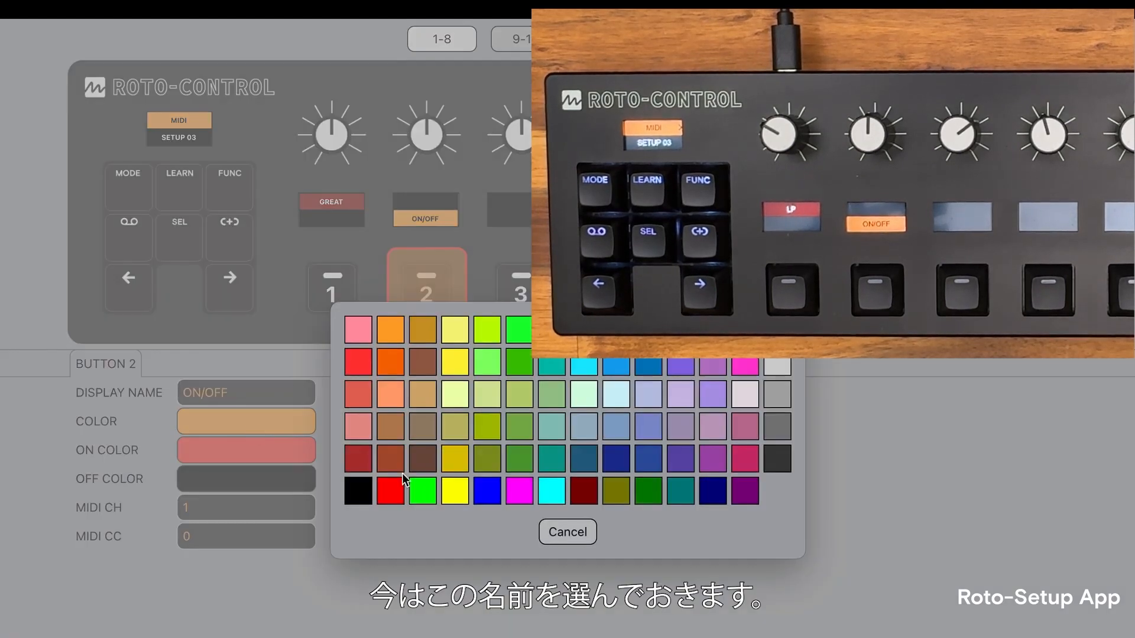
click(749, 464)
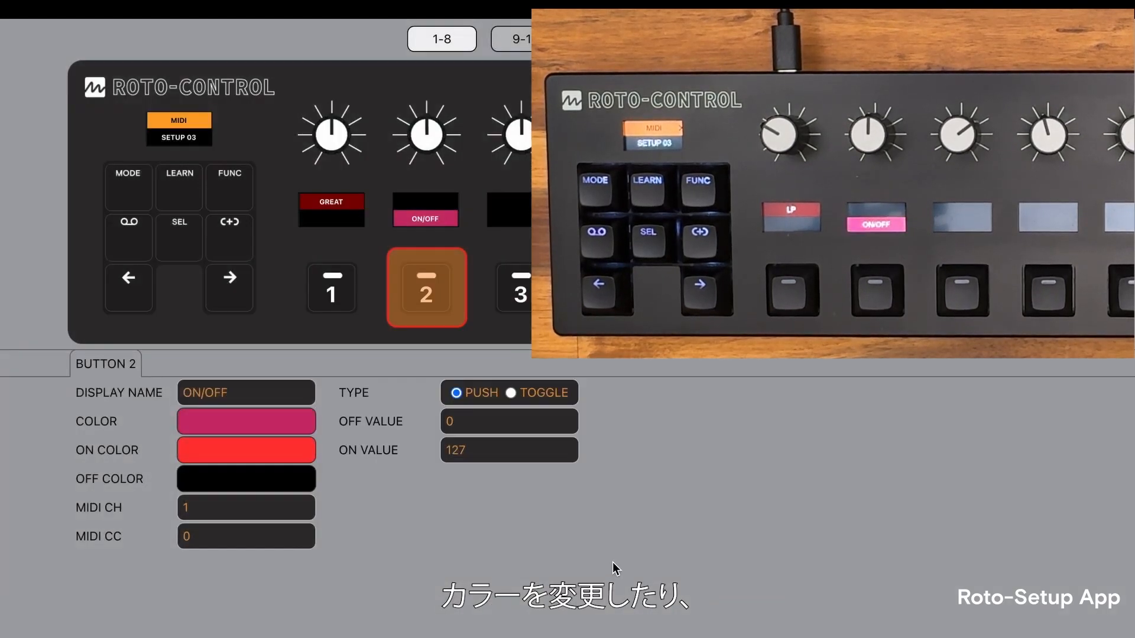
click(251, 451)
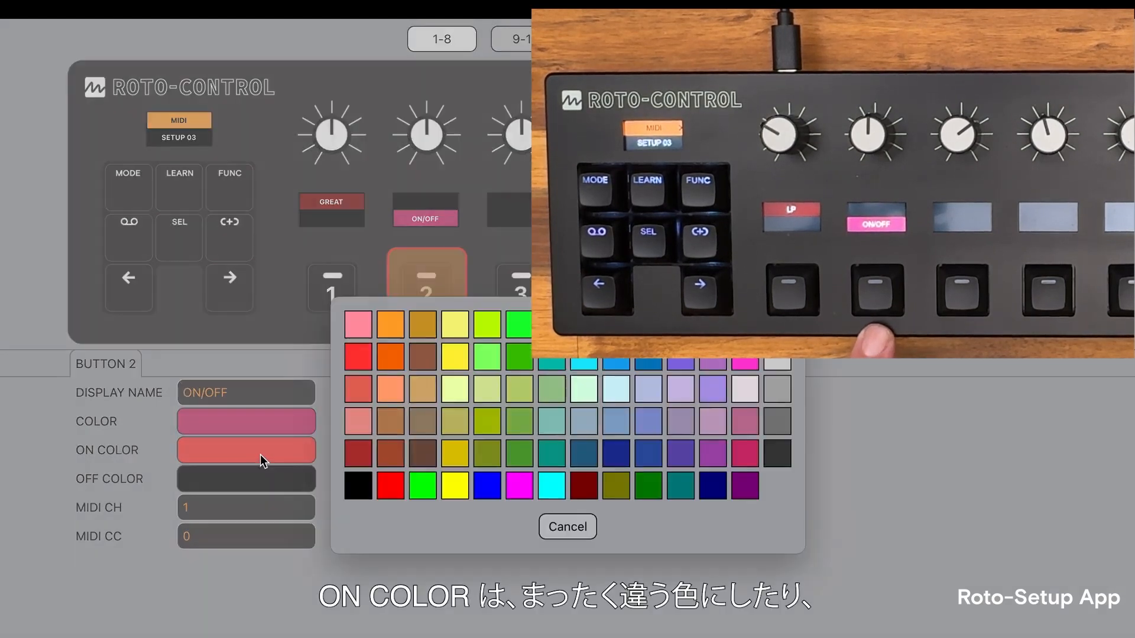
click(456, 491)
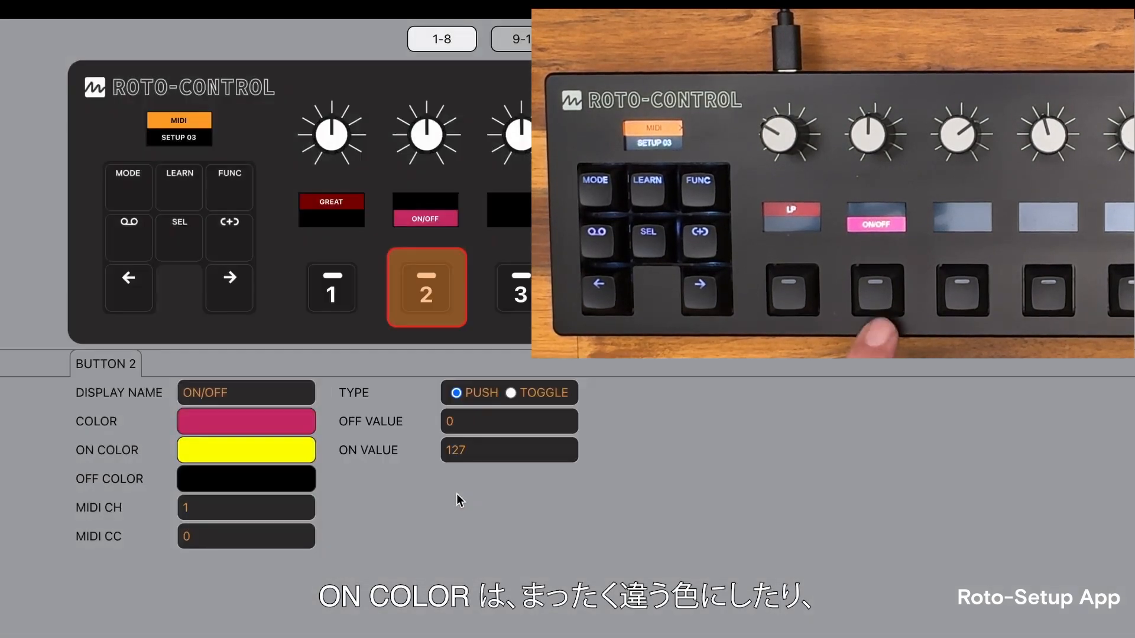
click(243, 482)
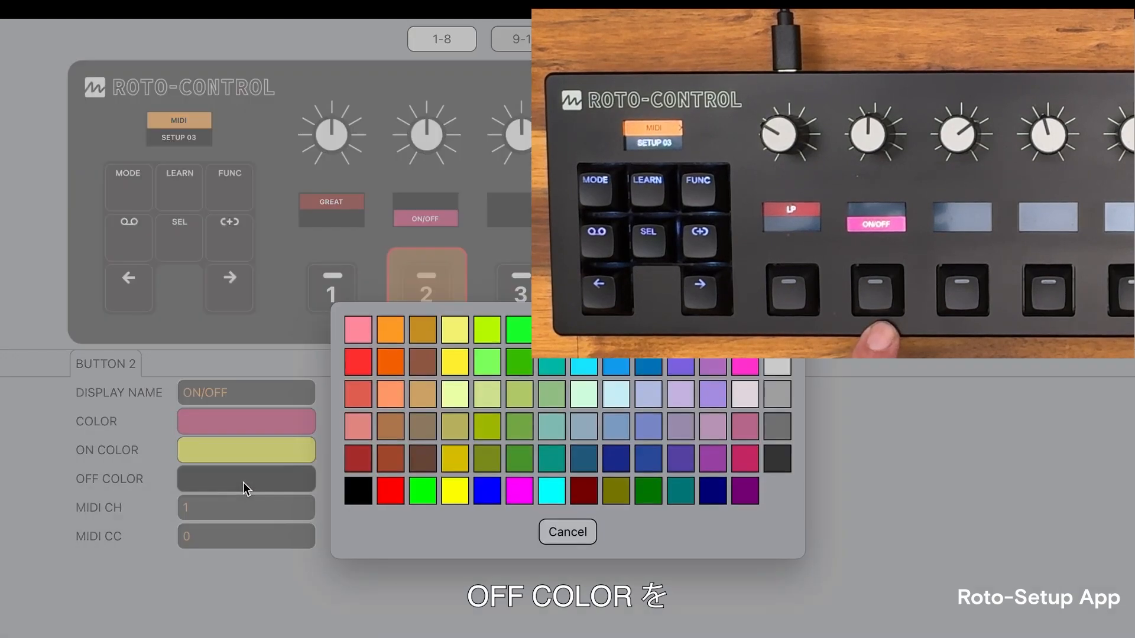
click(520, 498)
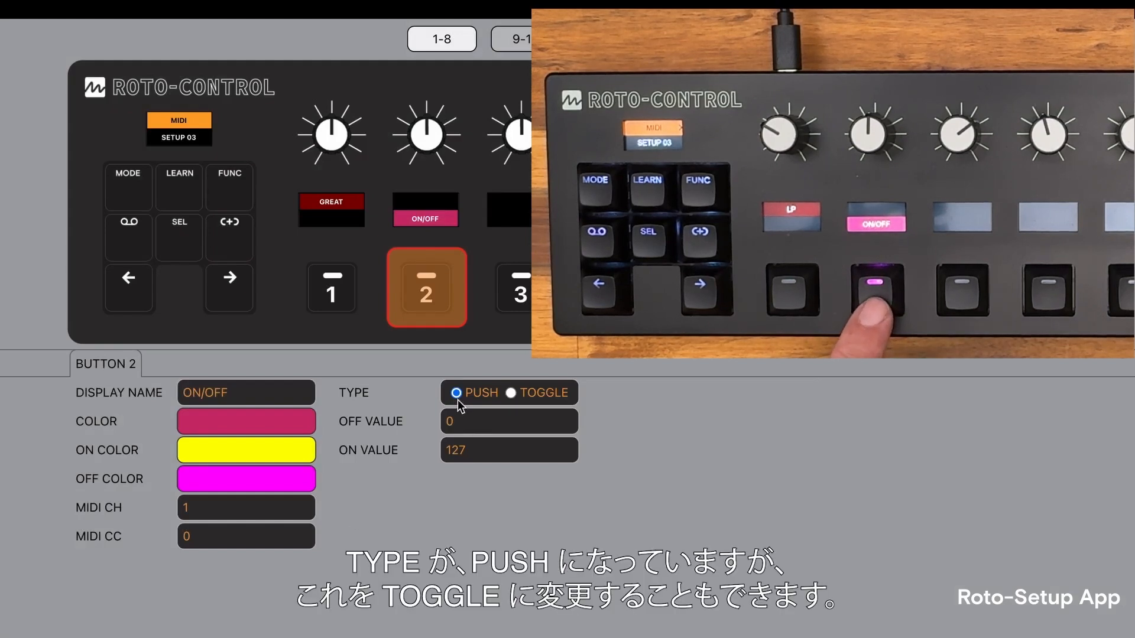
click(512, 394)
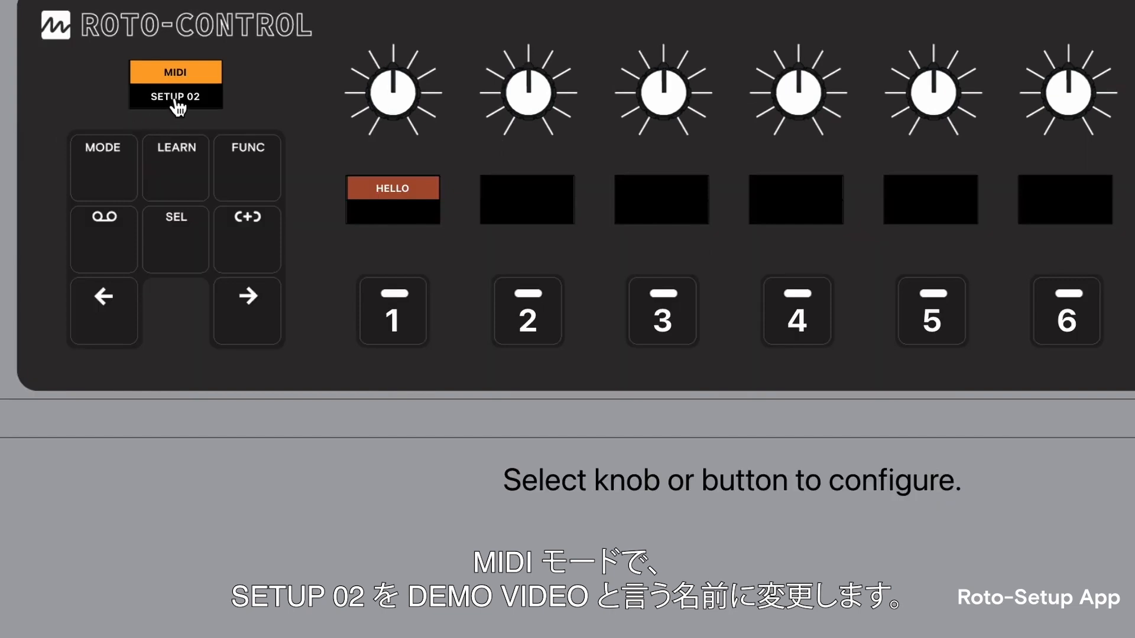
Rename the MIDI setup SETUP 02 as DEMO VIDEO.
click(175, 101)
text(DEMO VIDEO)
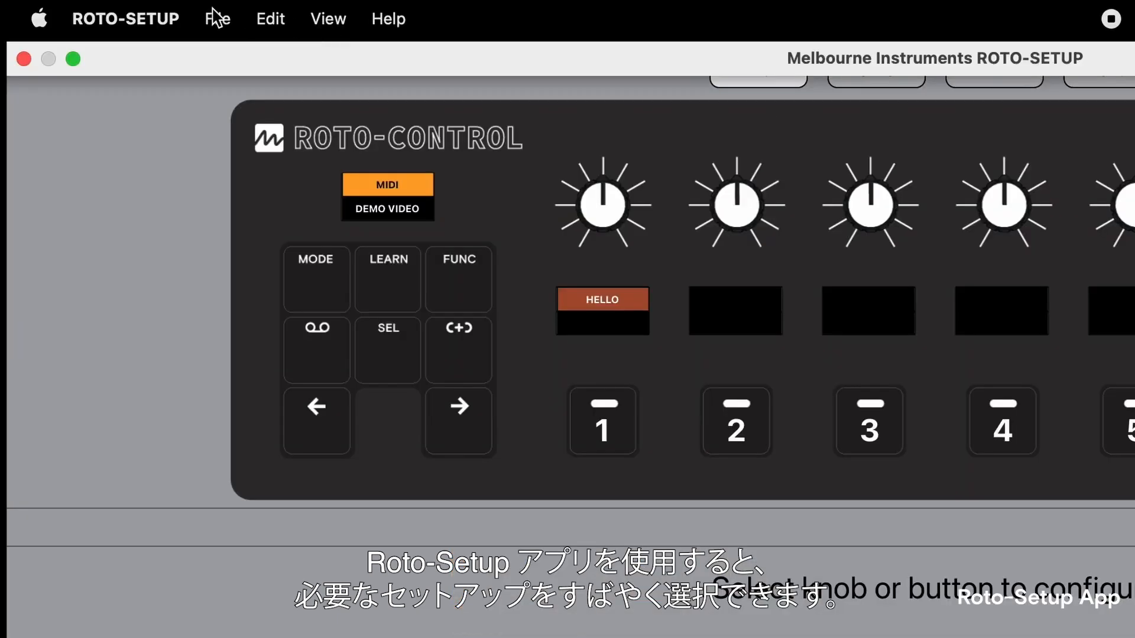
click(217, 17)
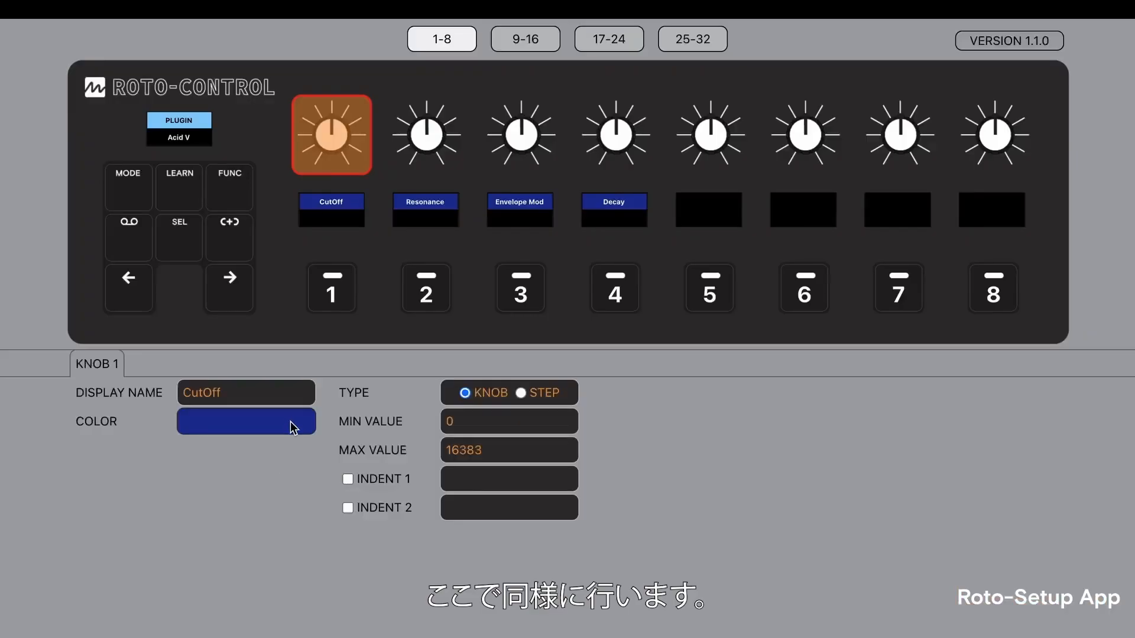
Change the color of knob 1, the cutoff control of the Acid V plugin, to olive.
click(284, 427)
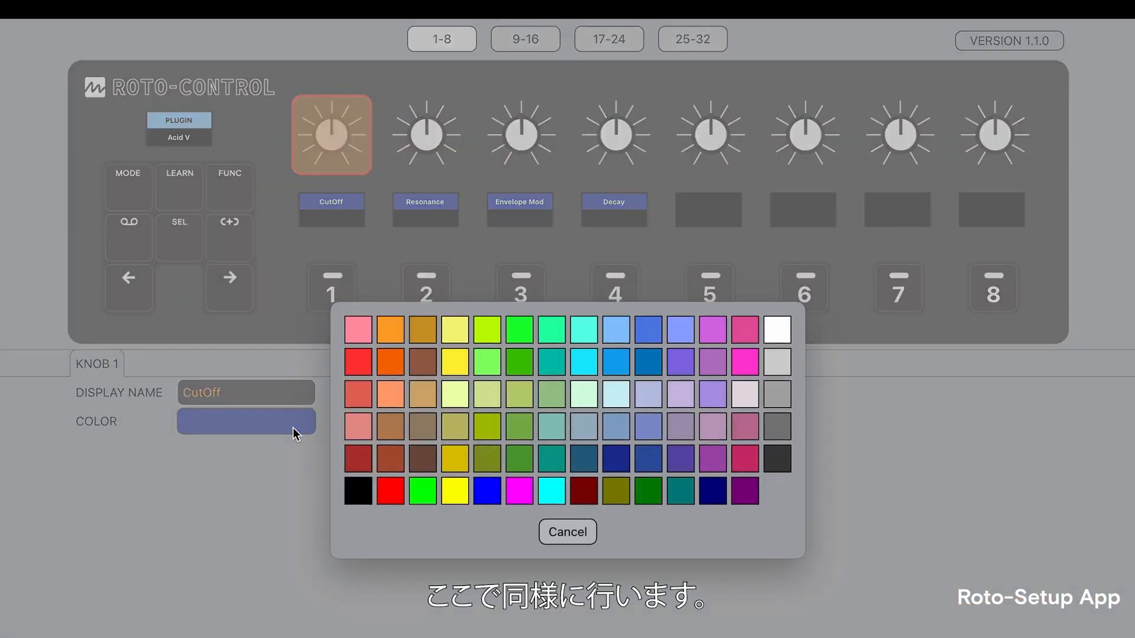
click(520, 491)
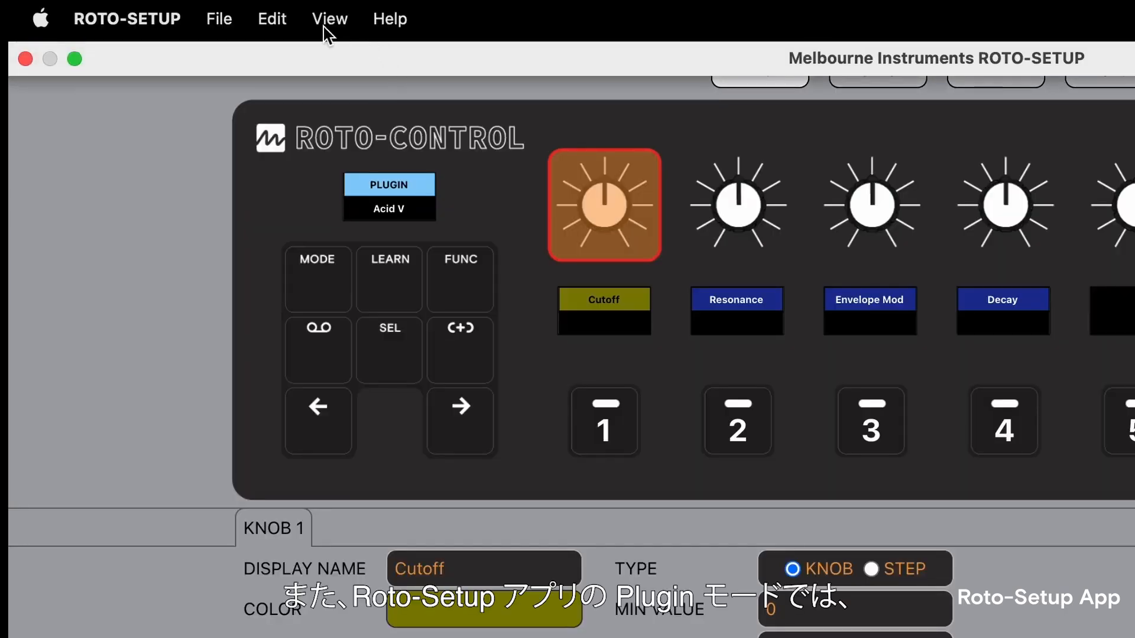
Show the import and export commands available for the Acid V plugin setup.
click(281, 23)
mouse_move(236, 18)
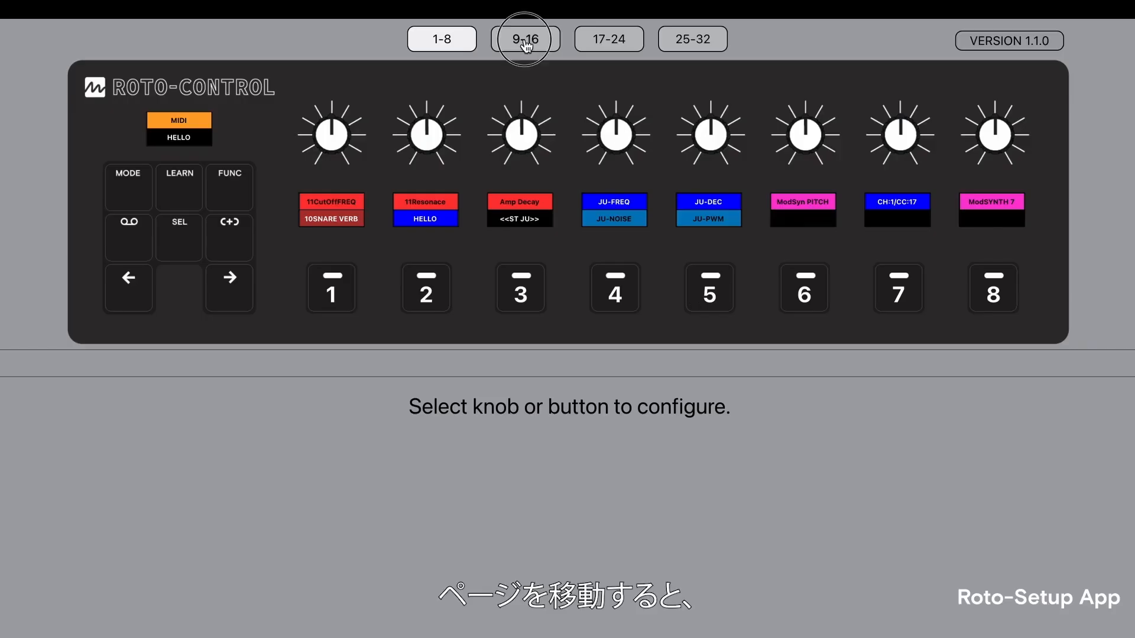
Look through the control pages 9-16, 17-24 and 25-32 of the HELLO MIDI setup, ending on page 1-8.
click(524, 43)
click(621, 42)
click(699, 45)
click(592, 42)
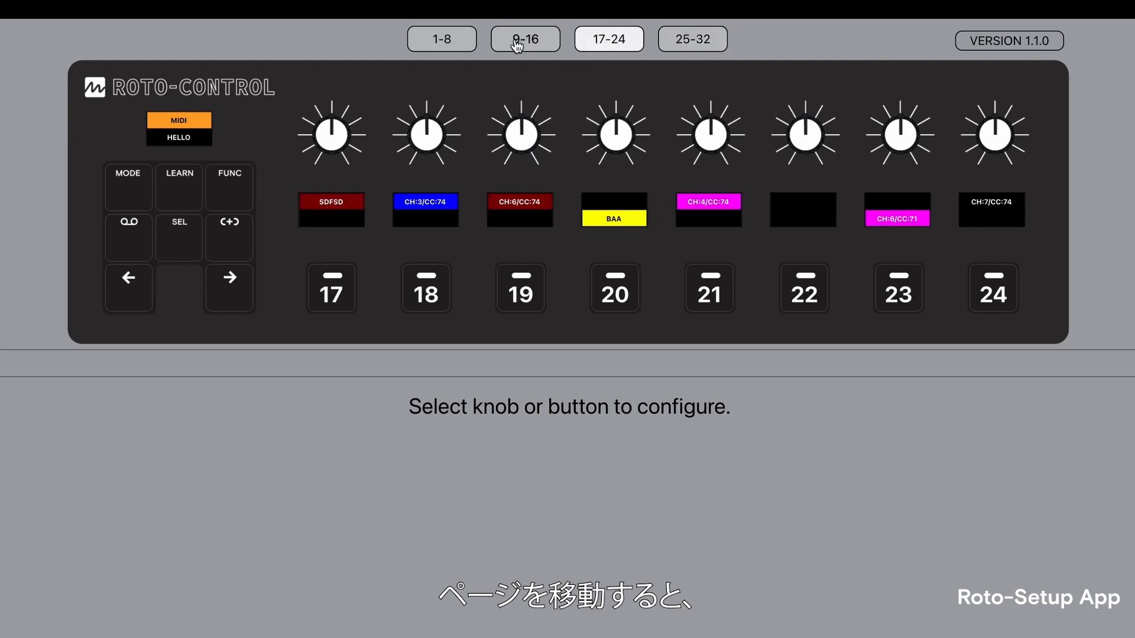
click(522, 39)
click(440, 39)
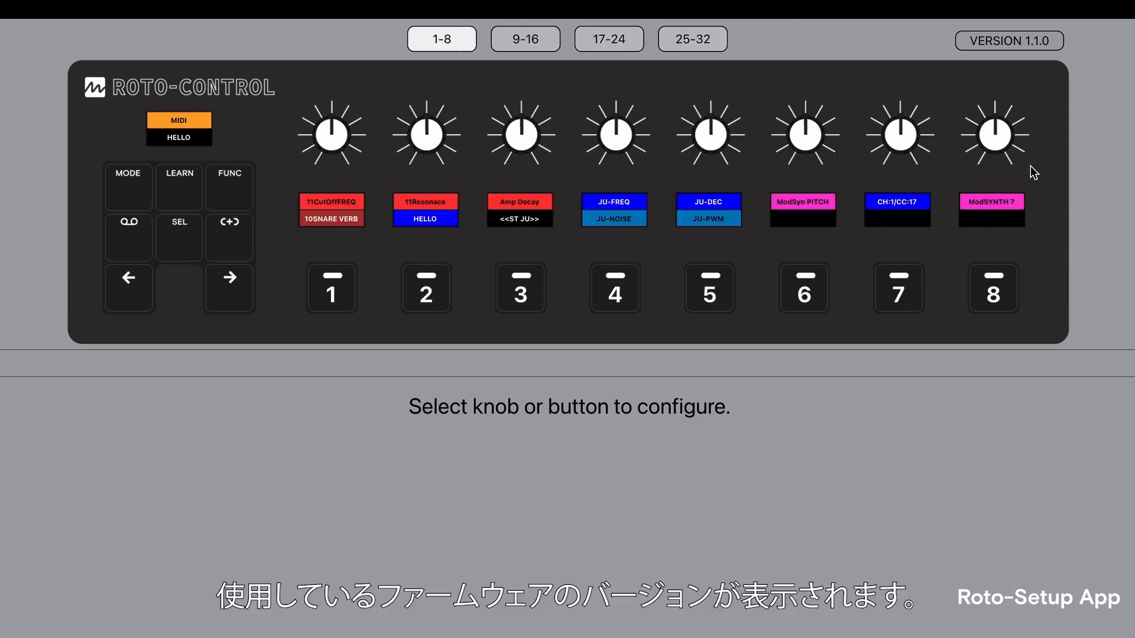